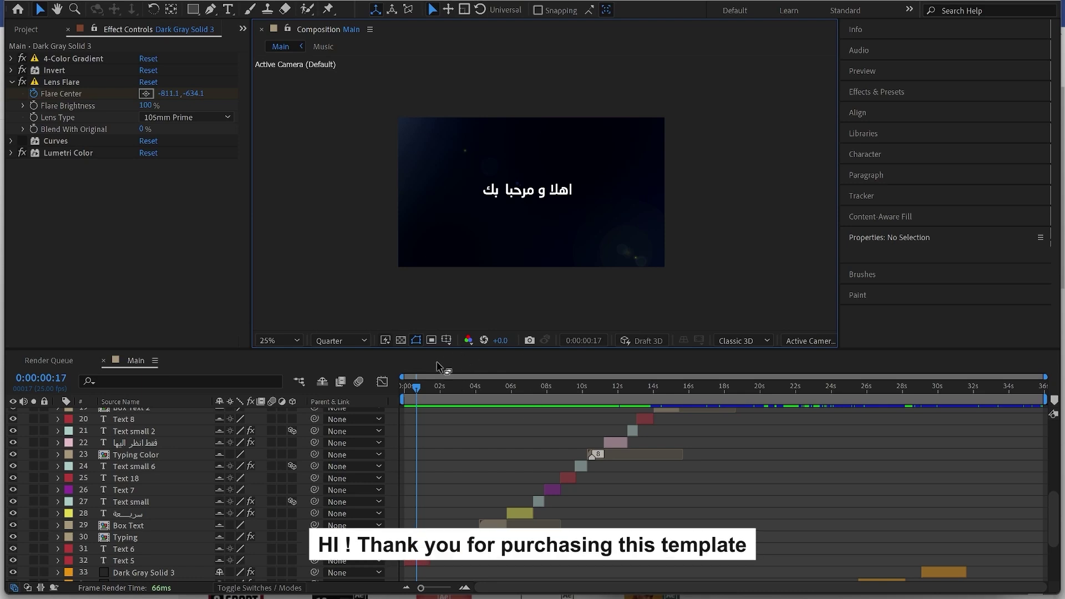
Switch from the solid's Effect Controls to the Project panel to list the project's items.
click(16, 32)
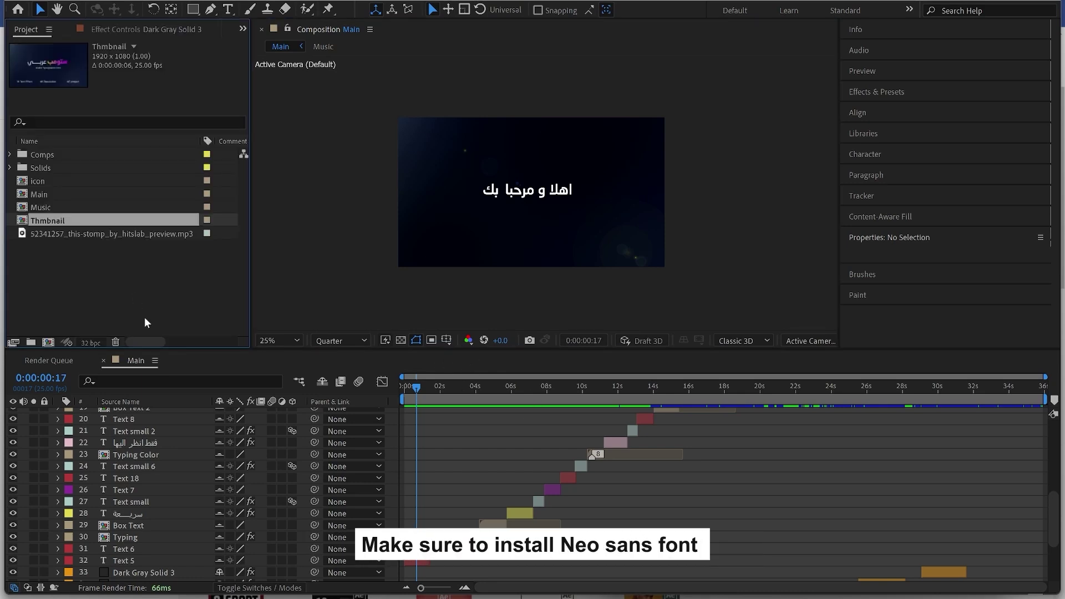
Expand the Comps folder, select the Box Text comp and widen the project list.
click(10, 155)
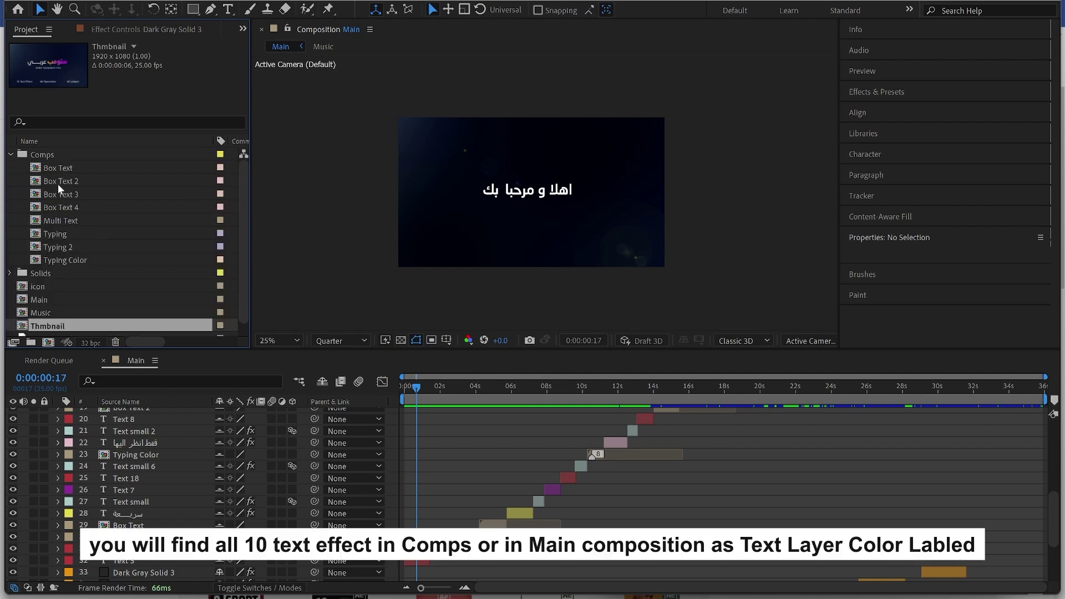
click(59, 168)
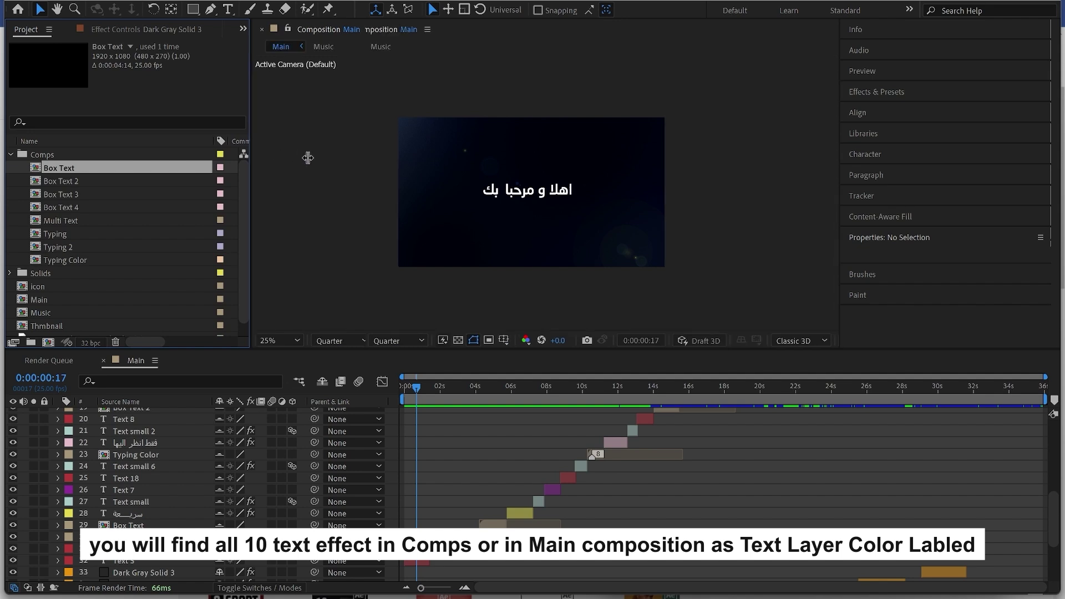
drag(251, 157, 342, 157)
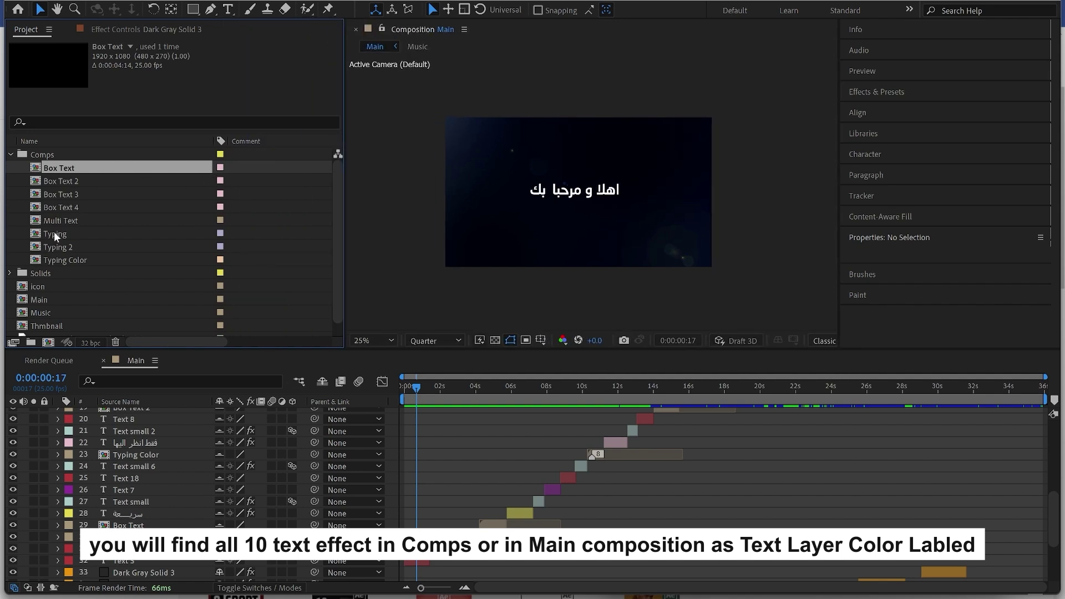
Maximize the timeline to review Main's layers like Text 5 and Text small, then restore the layout.
double_click(132, 358)
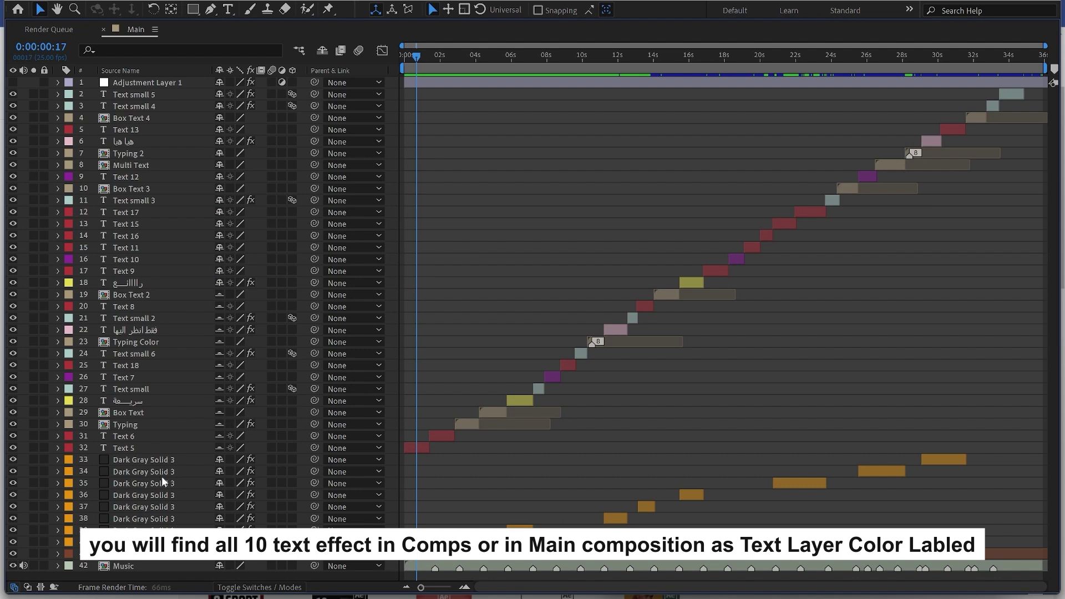
click(415, 448)
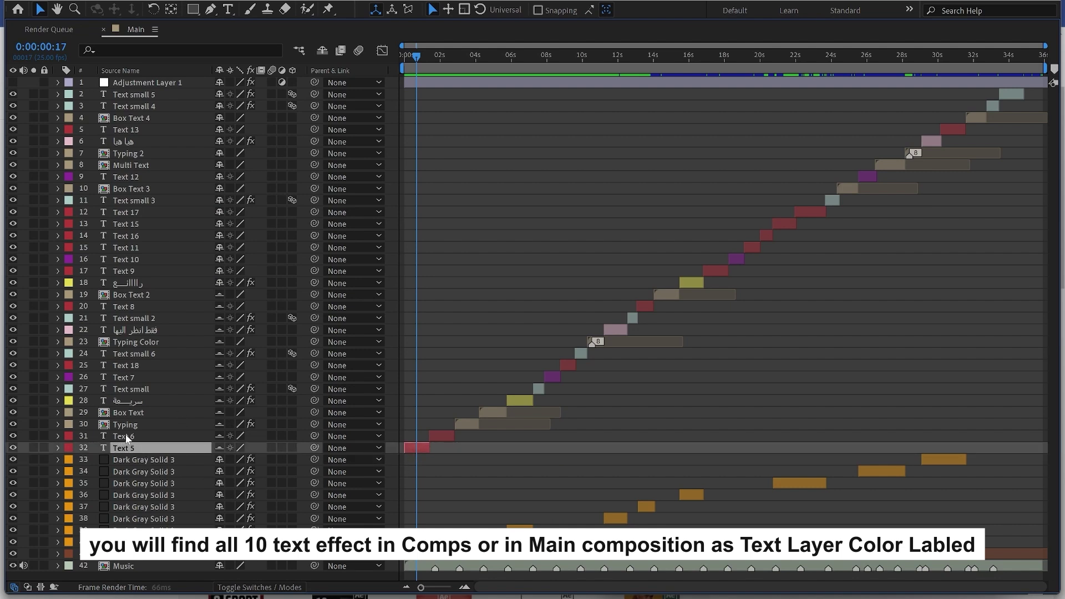
click(125, 389)
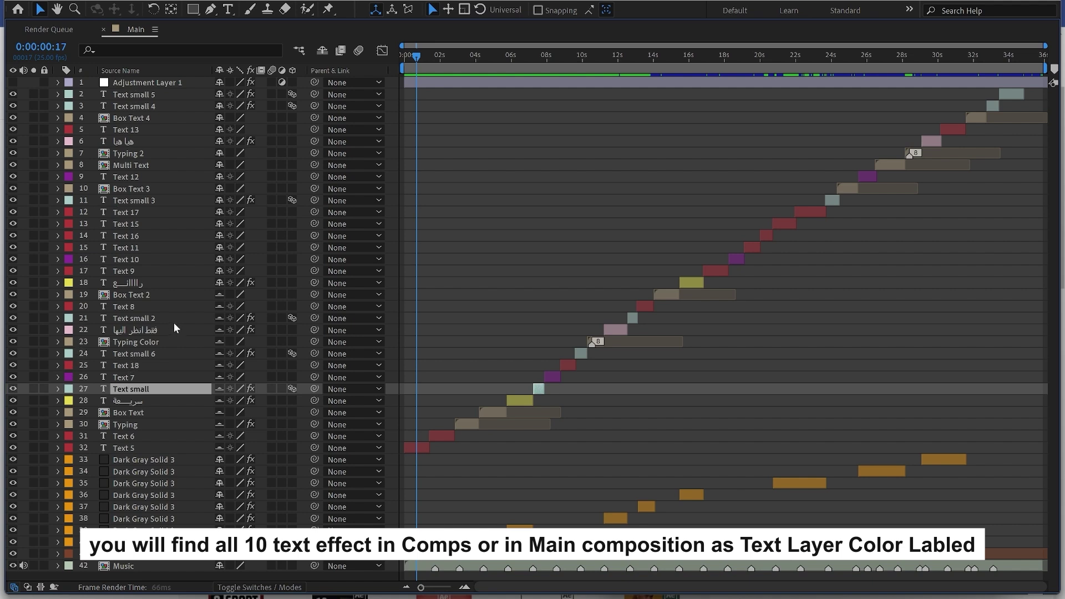
key(grave)
Move to 0:00:02:09 and start editing the Text 6 layer's wording.
scroll(510, 477, down, 1)
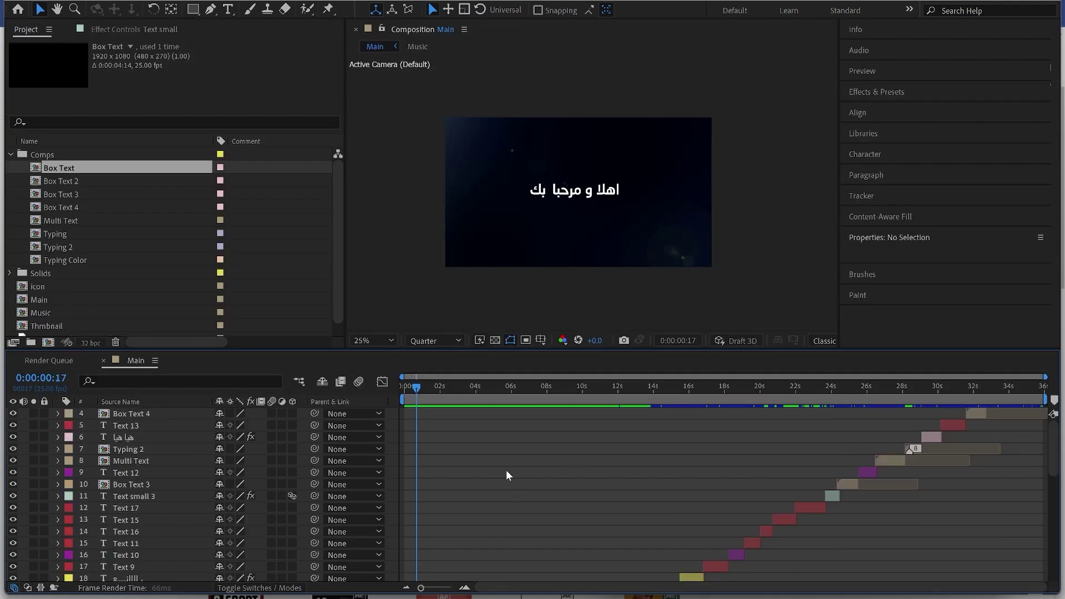
scroll(505, 470, down, 3)
scroll(507, 471, down, 3)
drag(411, 388, 445, 388)
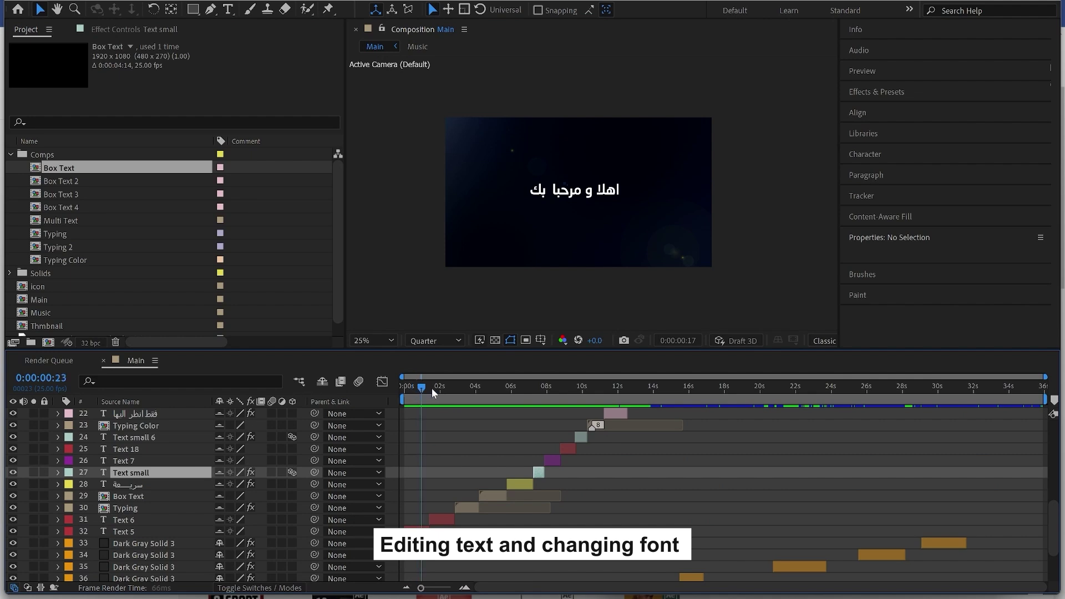
click(448, 521)
double_click(582, 192)
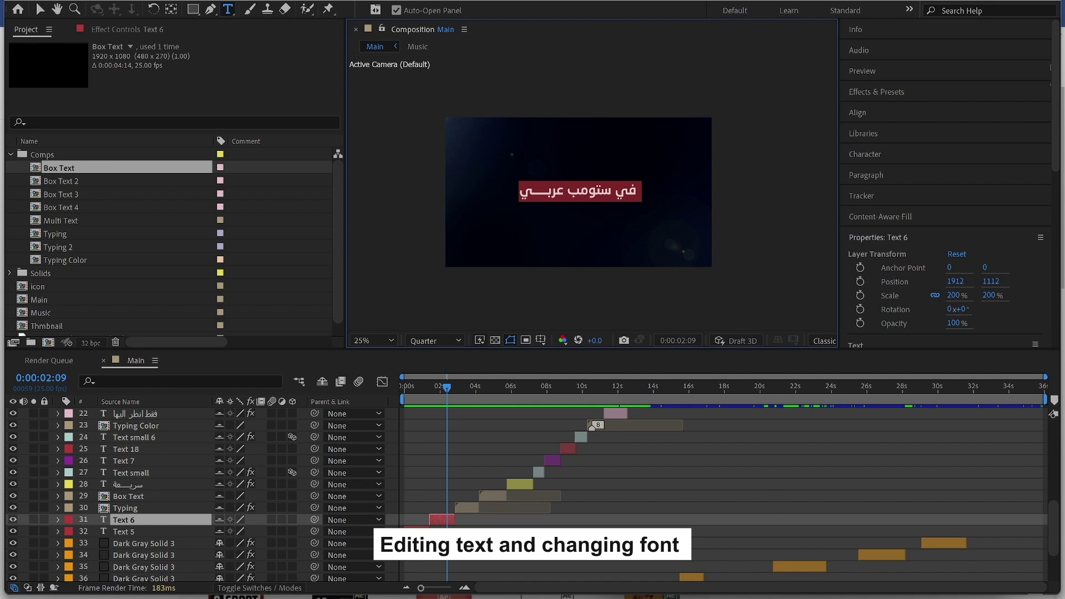
Copy the line اليس كذلك ؟ from the notes file.
key(alt+Tab)
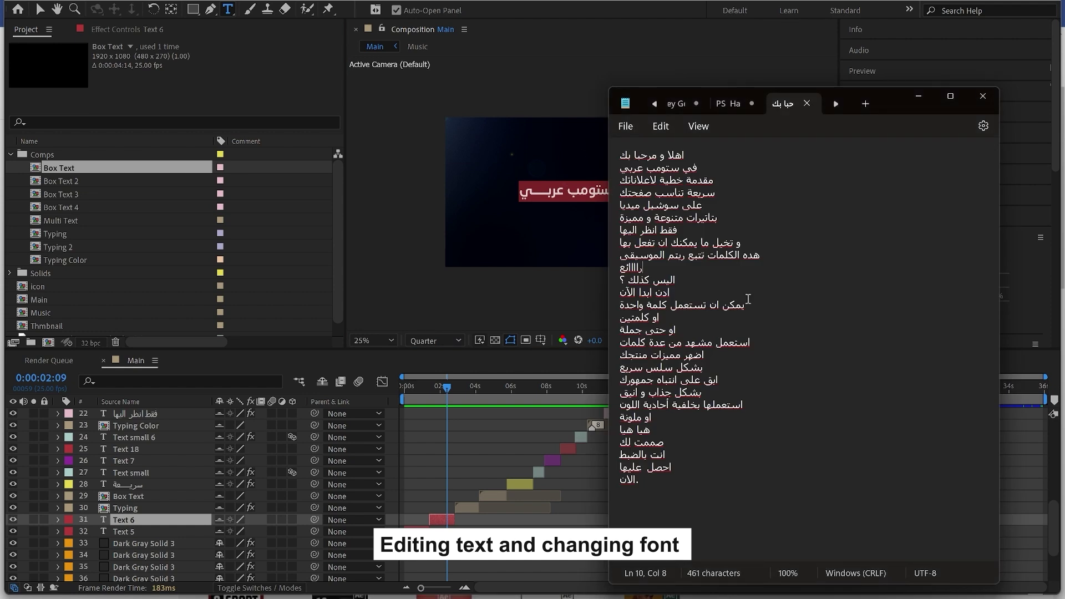
triple_click(659, 282)
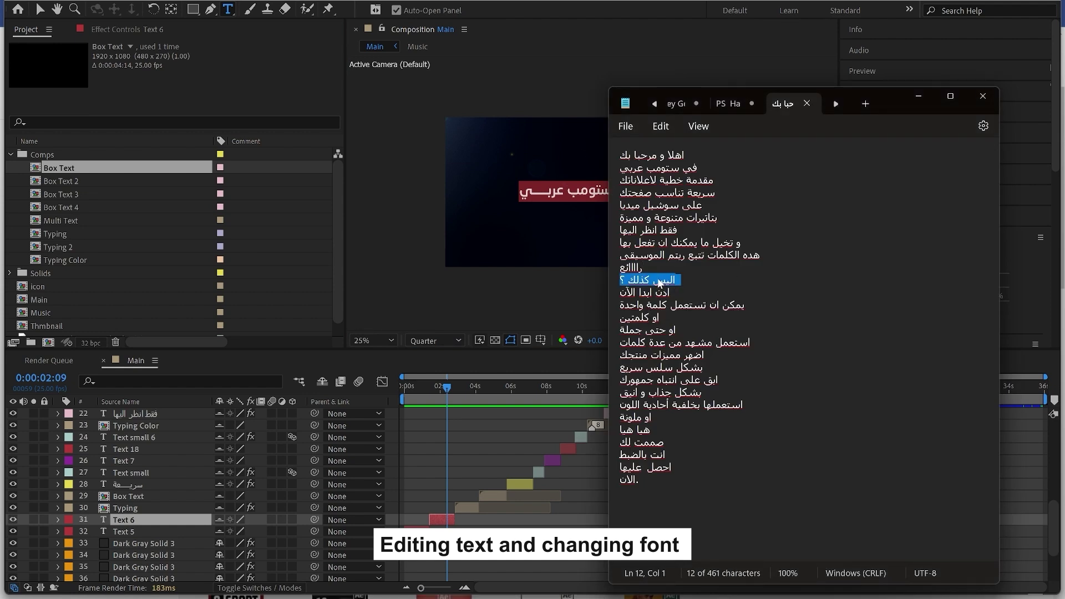
key(ctrl+c)
key(alt+Tab)
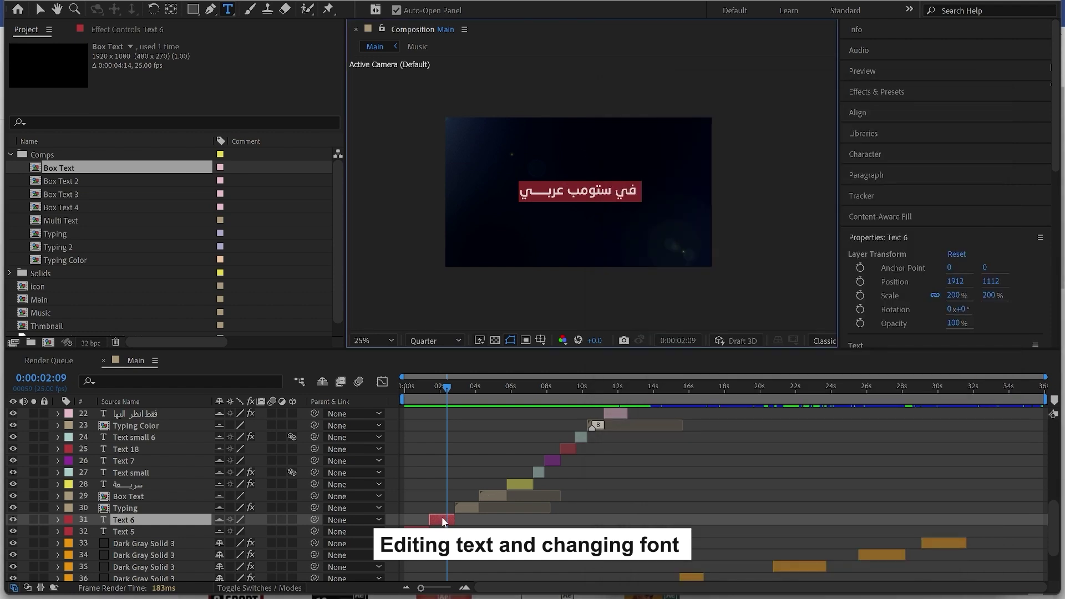
Paste اليس كذلك ؟ into Text 6 and view it at 0:00:02:13.
key(ctrl+v)
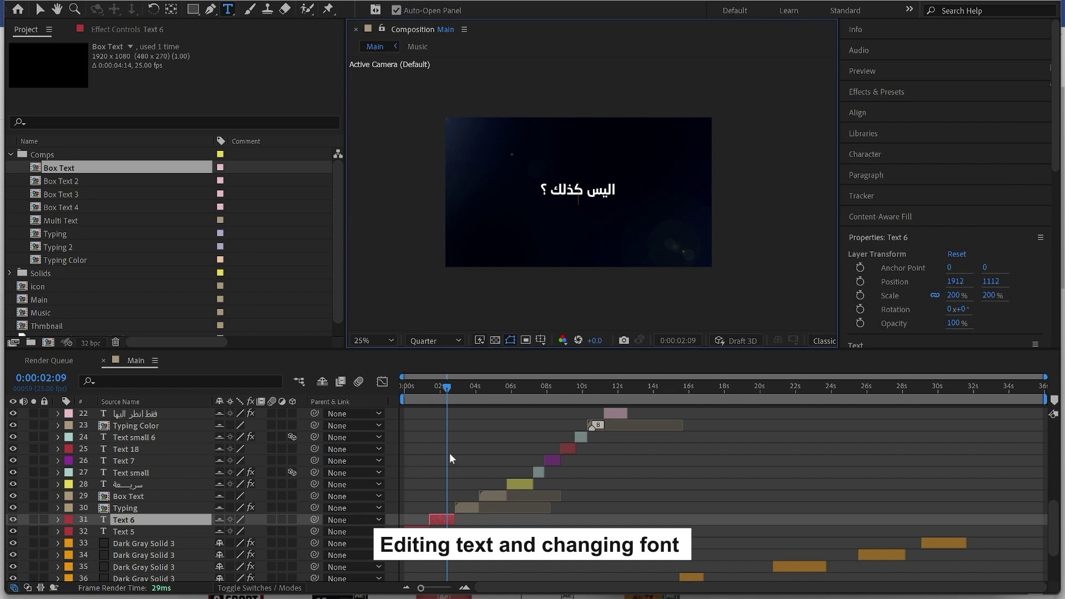
click(449, 459)
click(438, 386)
drag(444, 388, 449, 391)
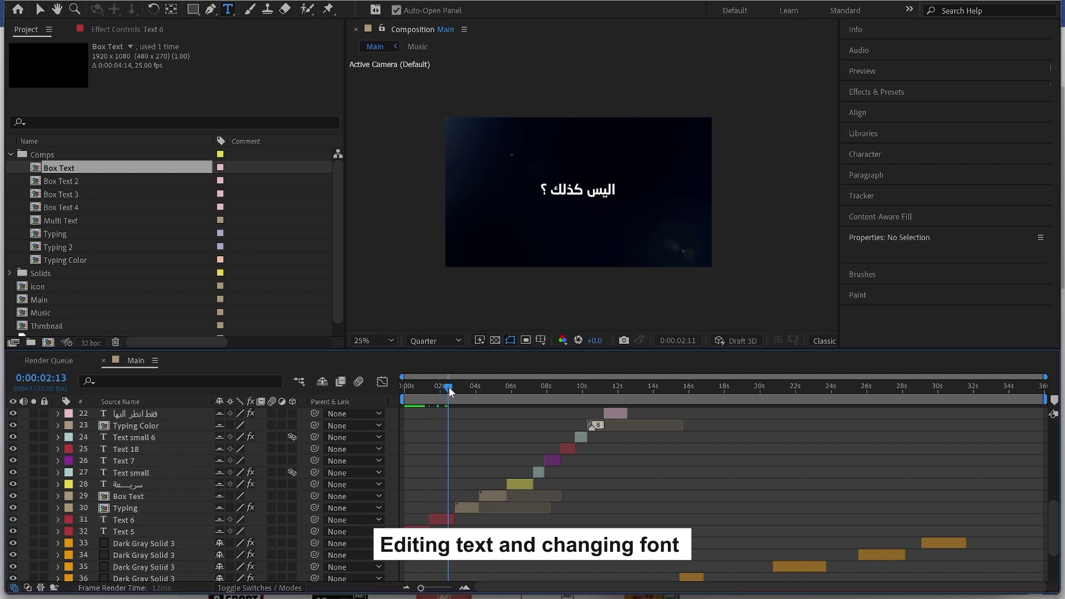
Set Text 6 to the Light weight of Neo Sans Arabic with fill colour FFF600.
click(444, 522)
click(882, 157)
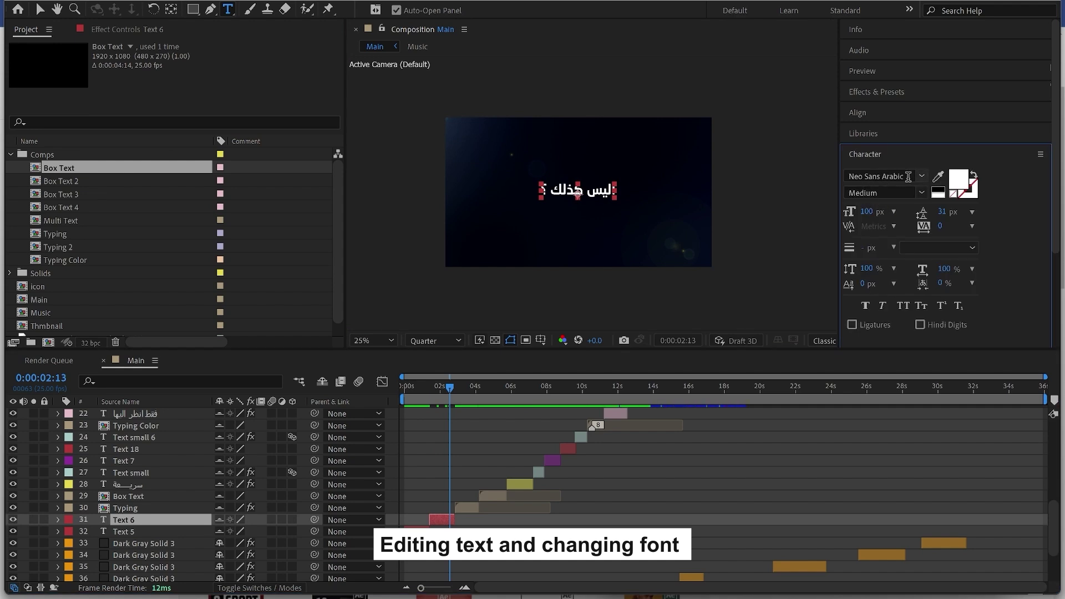
click(920, 193)
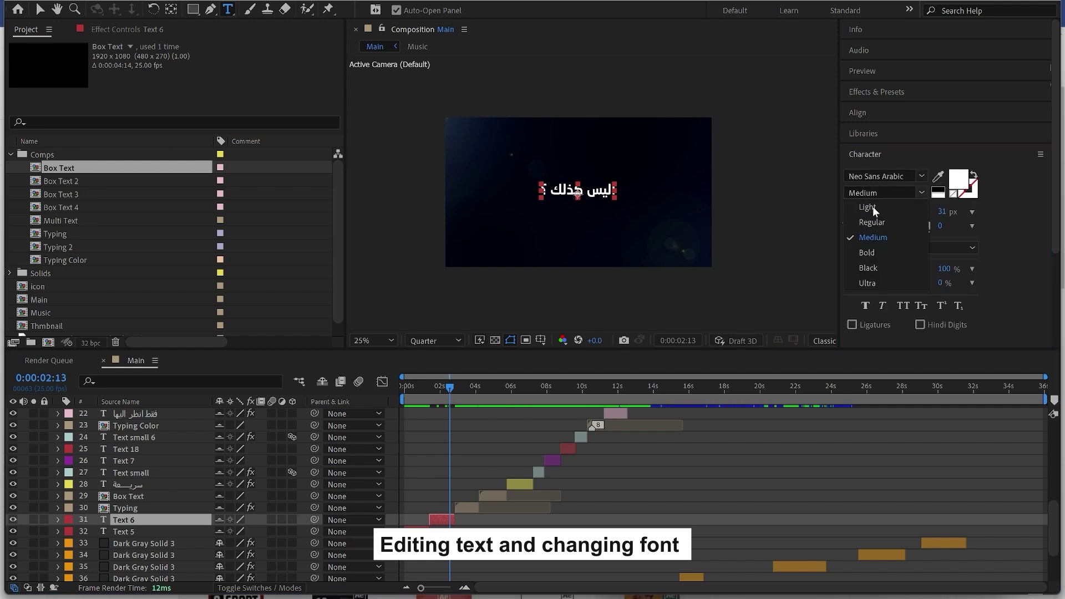
click(873, 207)
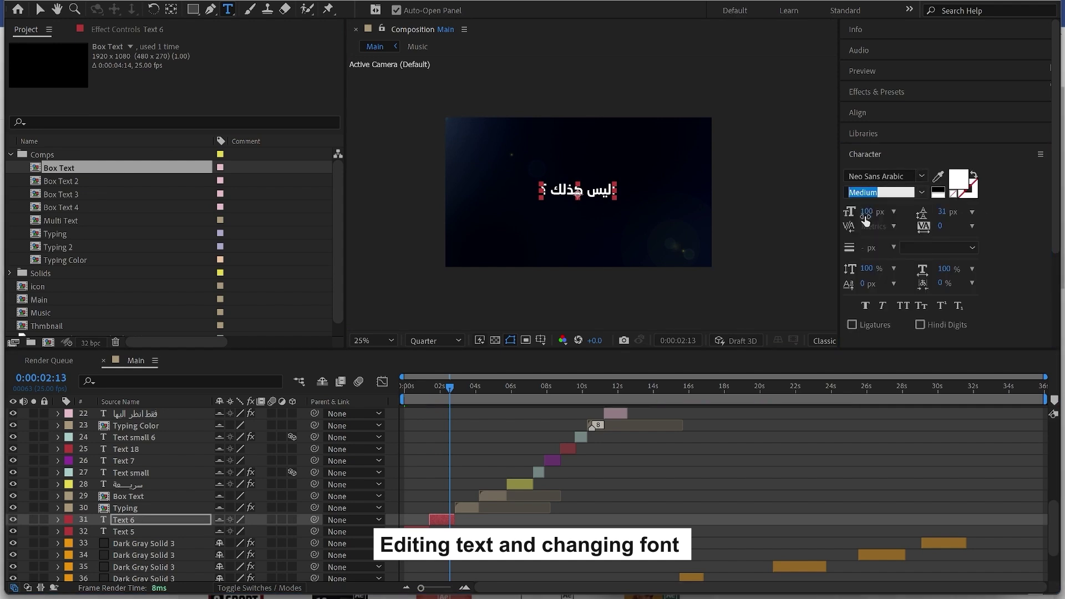
click(956, 183)
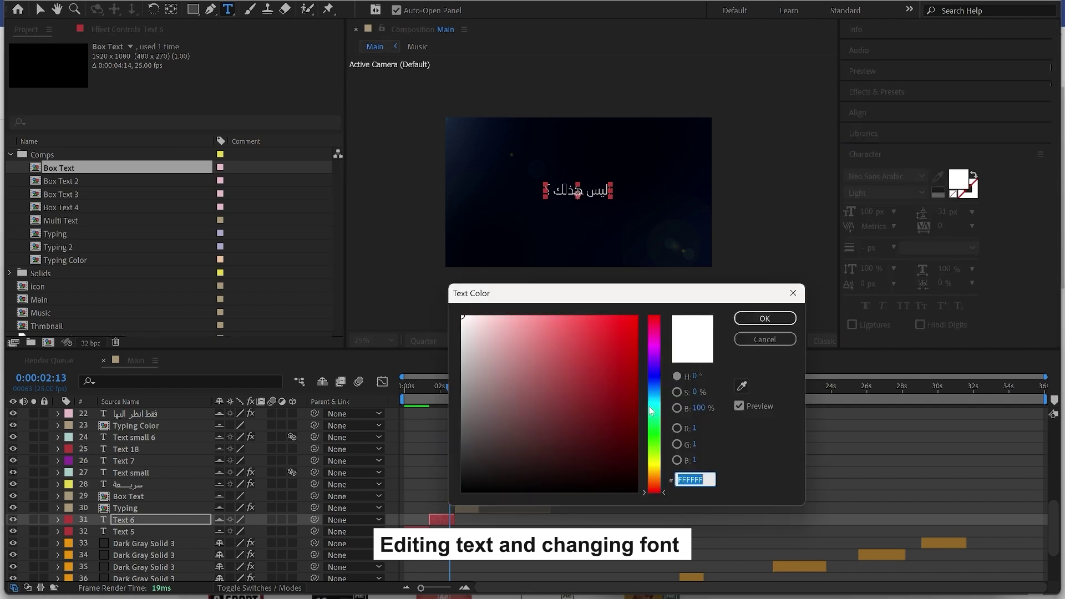
click(653, 464)
click(636, 319)
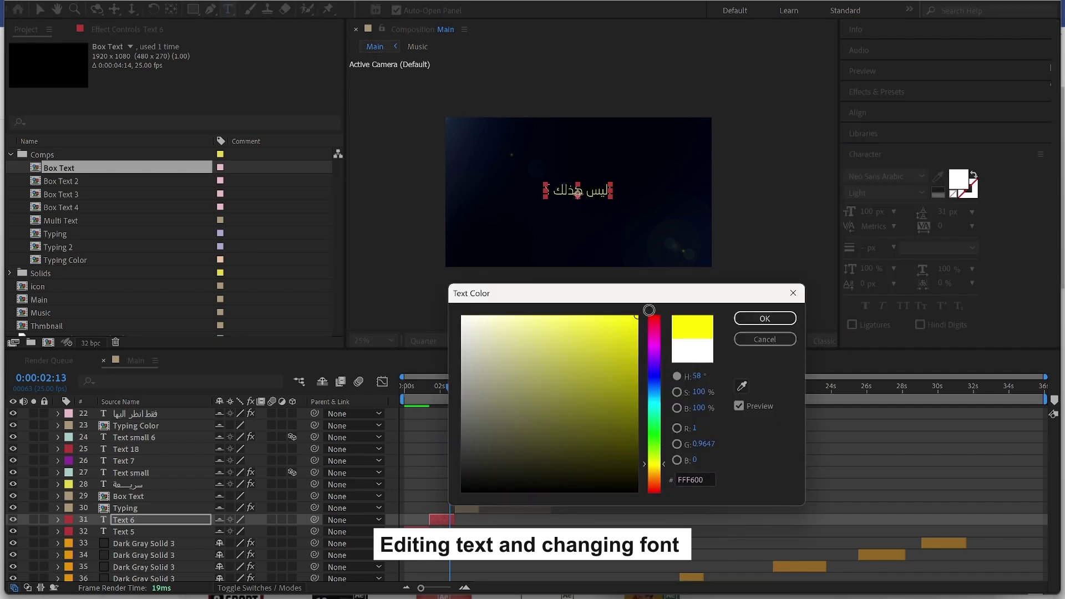
click(759, 318)
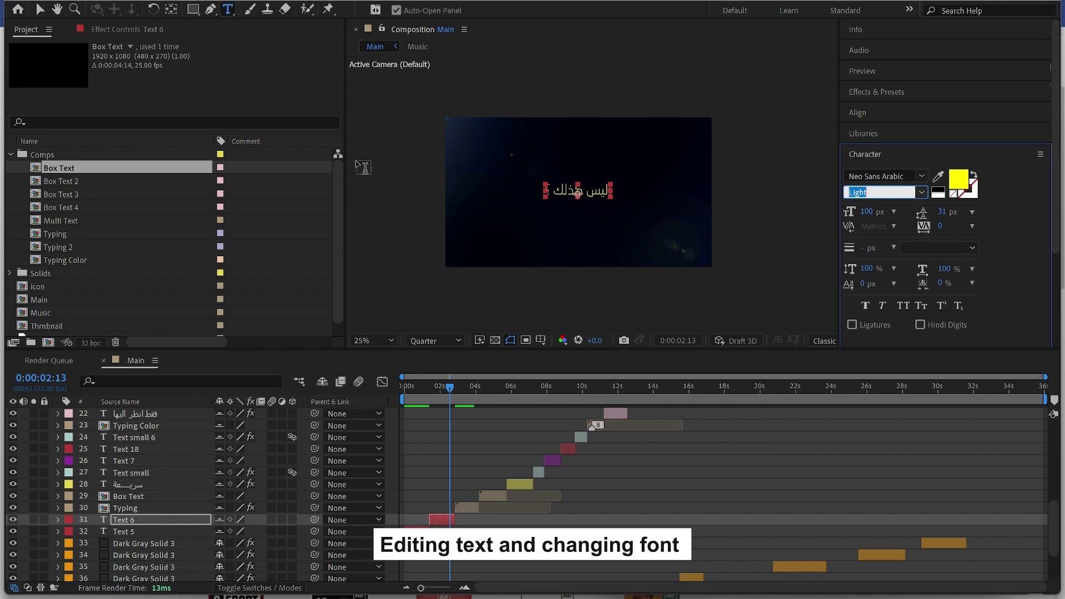
click(40, 9)
Turn off the Curves effect on the Dark Gray Solid 3 background layer.
scroll(492, 447, down, 3)
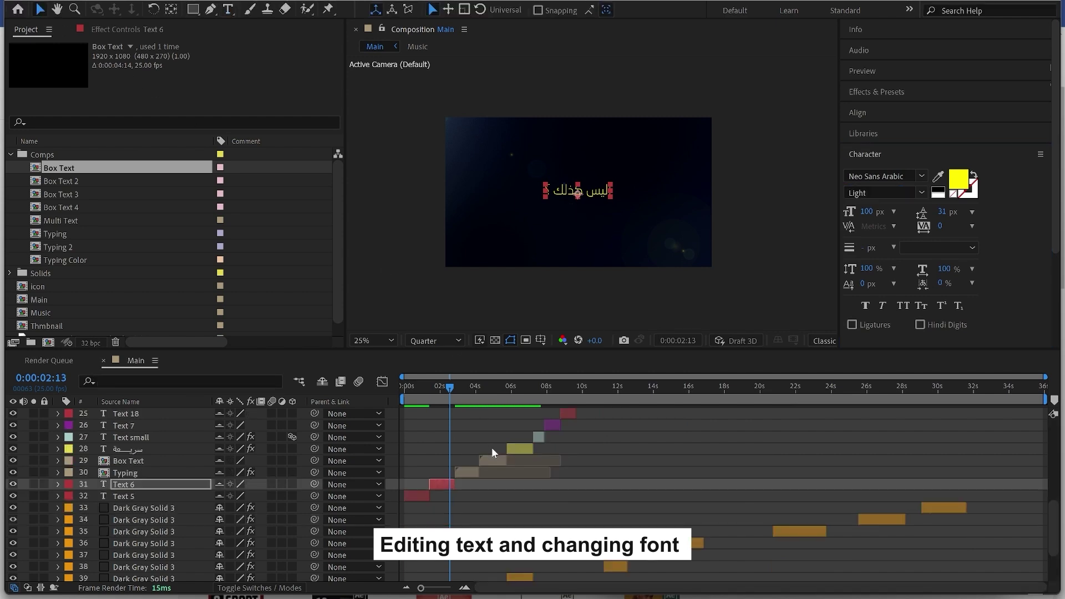
click(461, 563)
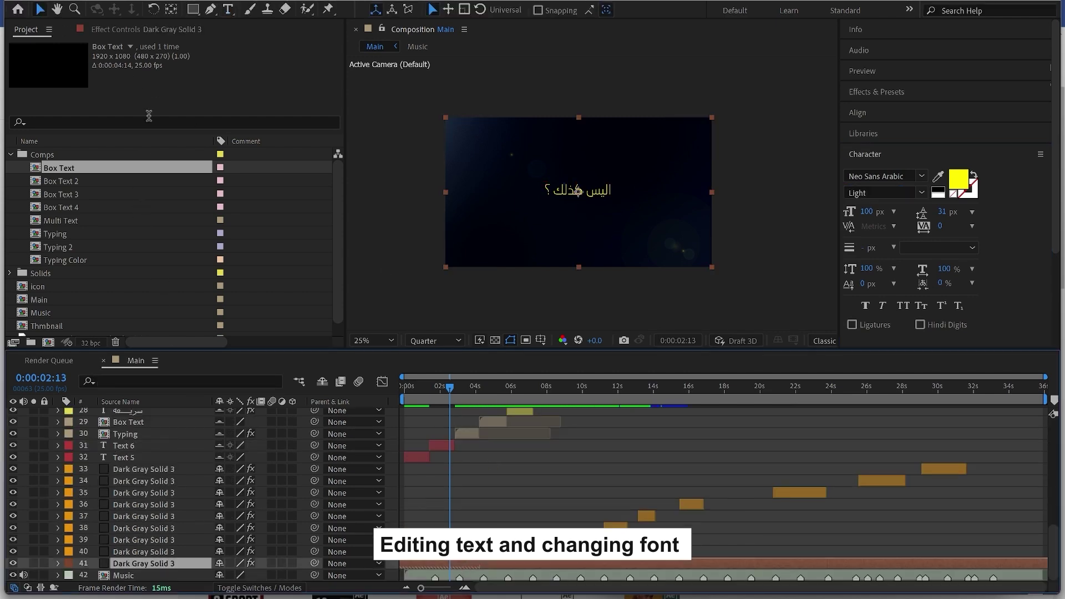
click(155, 34)
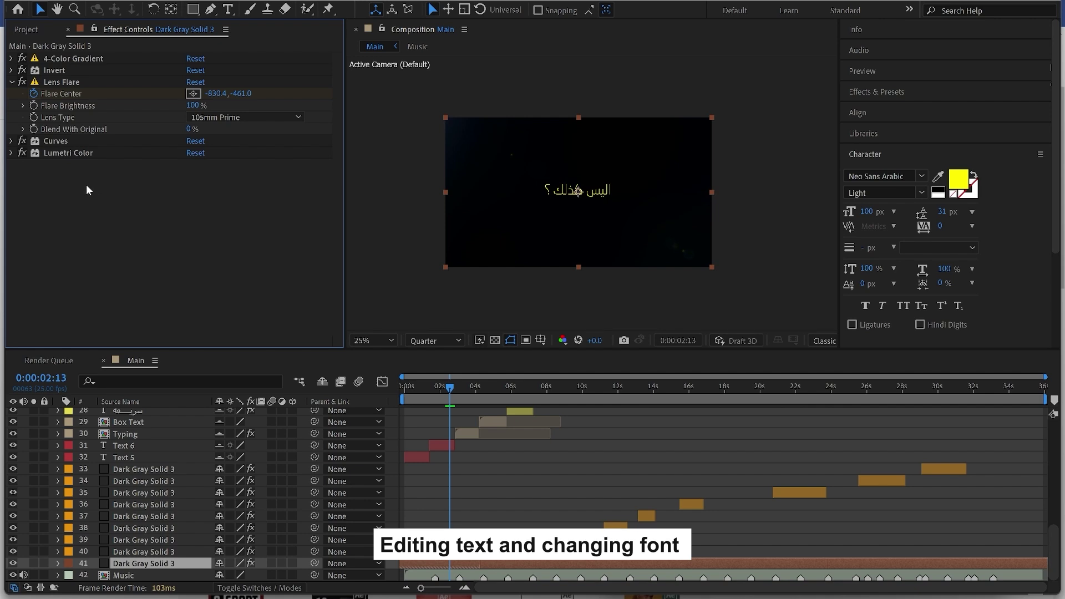
click(22, 141)
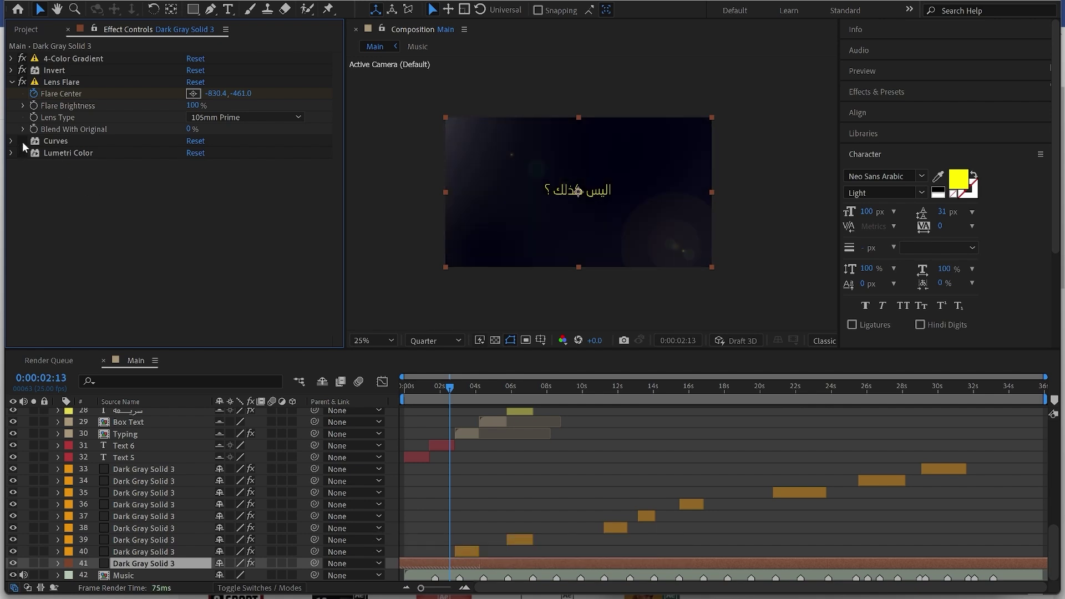
Clear the previous search in the Effects & Presets library.
click(891, 91)
click(881, 109)
click(852, 109)
Search 'fill', apply the Fill effect to Dark Gray Solid 3, then delete it again.
text(fill)
drag(890, 208, 142, 194)
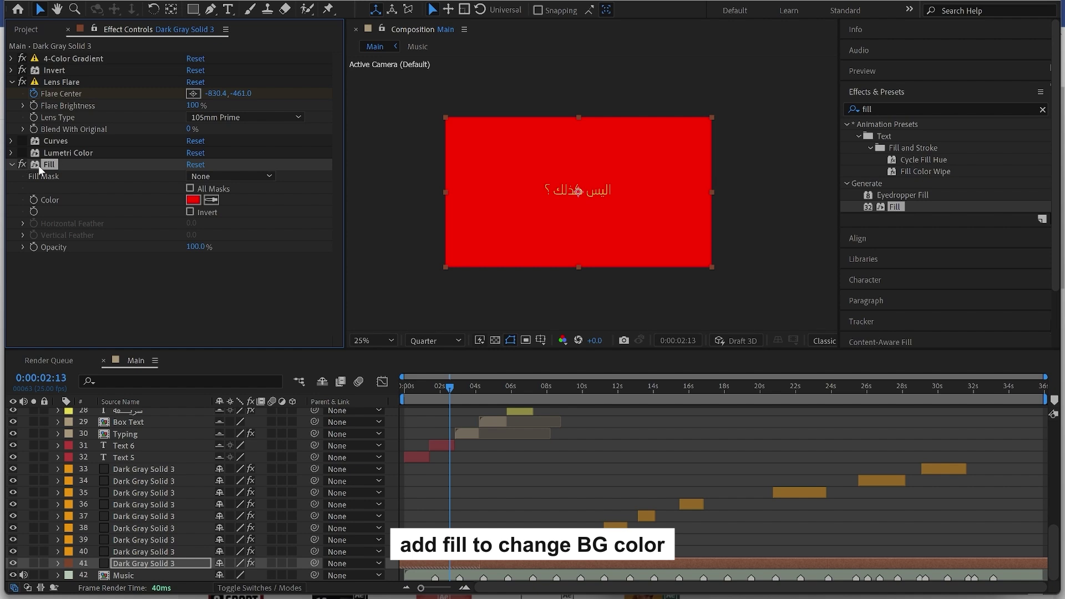
key(Delete)
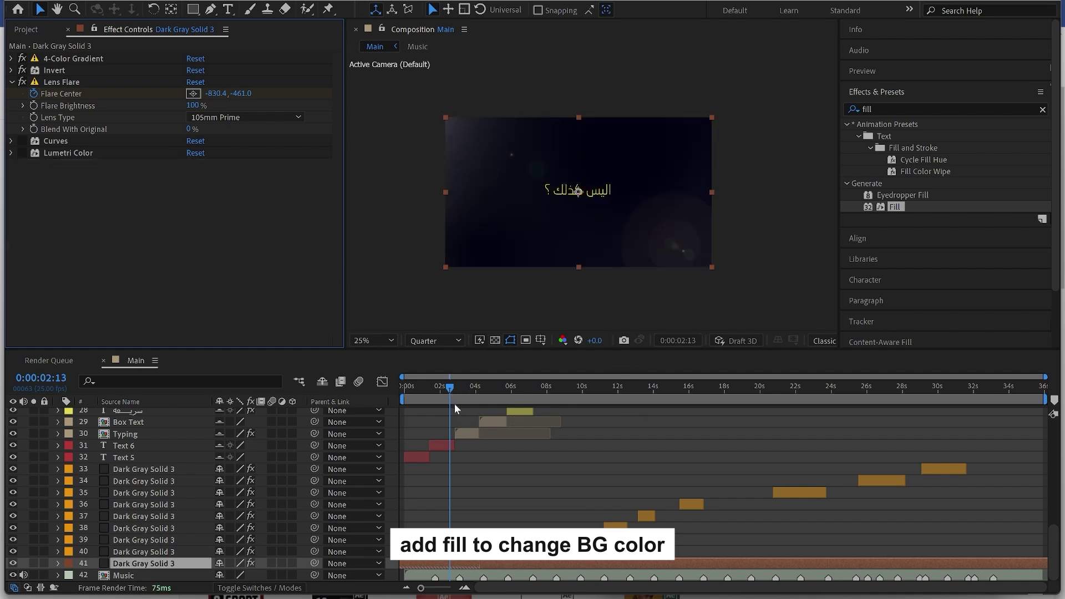
Select the Typing layer, open its precomp and scrub through the typing animation.
click(467, 391)
click(468, 431)
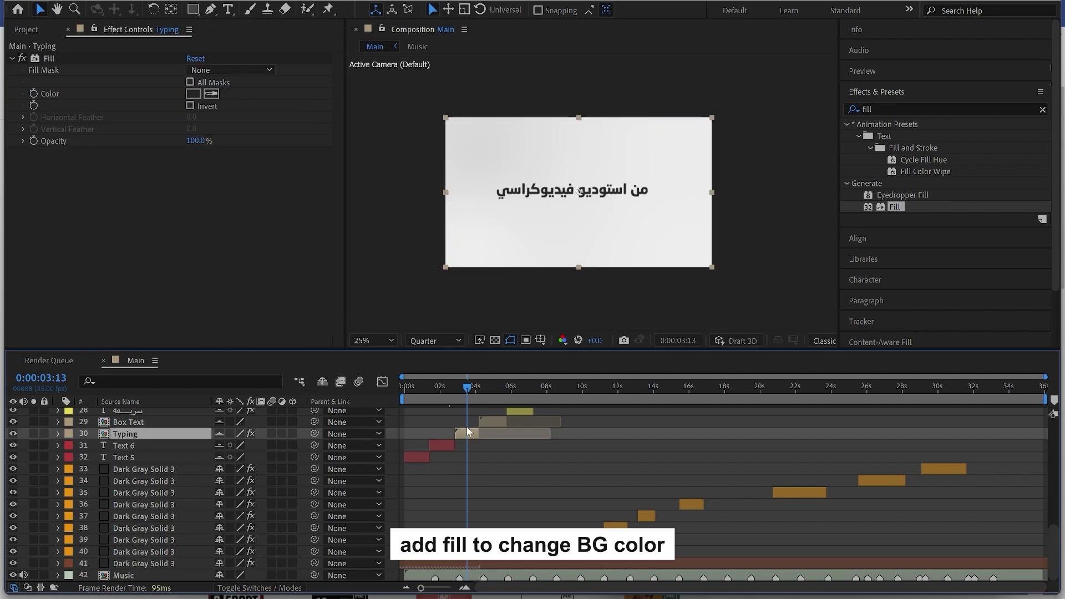
drag(461, 389, 470, 390)
double_click(469, 434)
click(419, 388)
drag(405, 389, 507, 396)
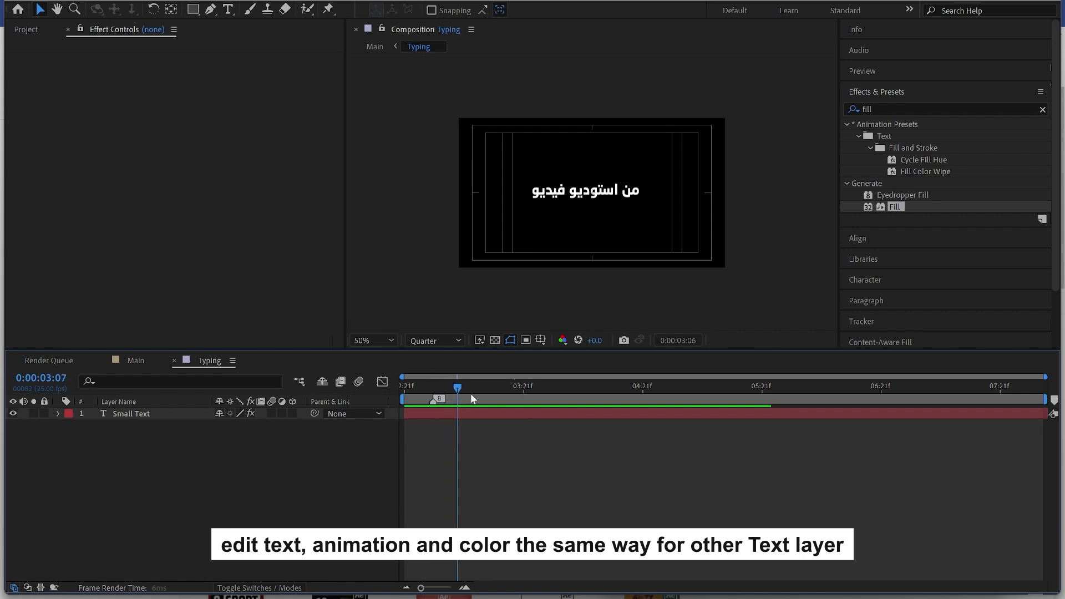
Replace the Small Text wording with اليس كذلك ؟ and scrub through it typing on.
double_click(501, 411)
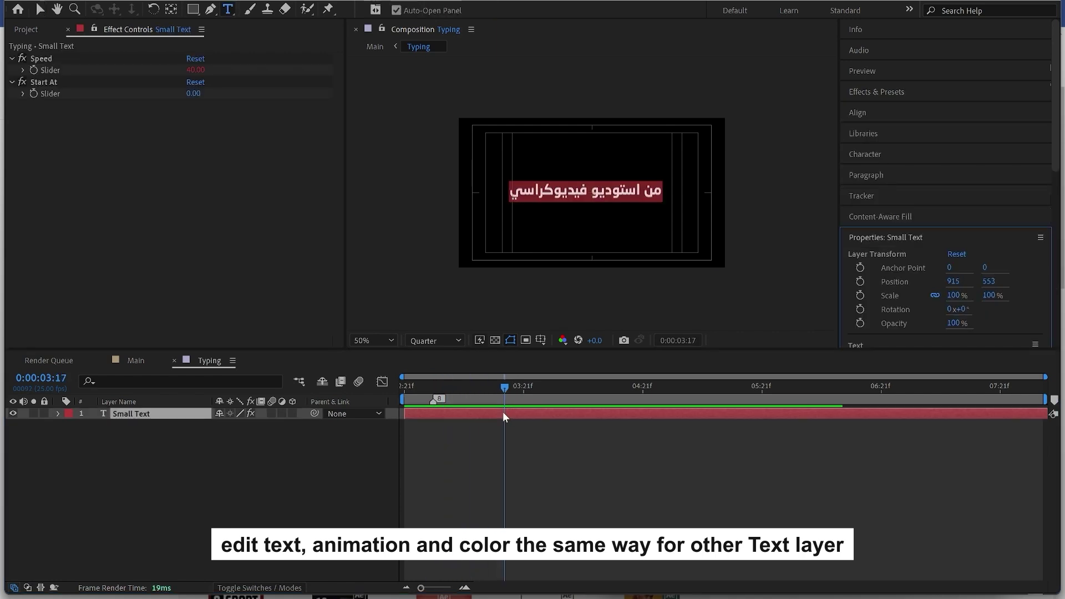
text(اليس كذلك ؟)
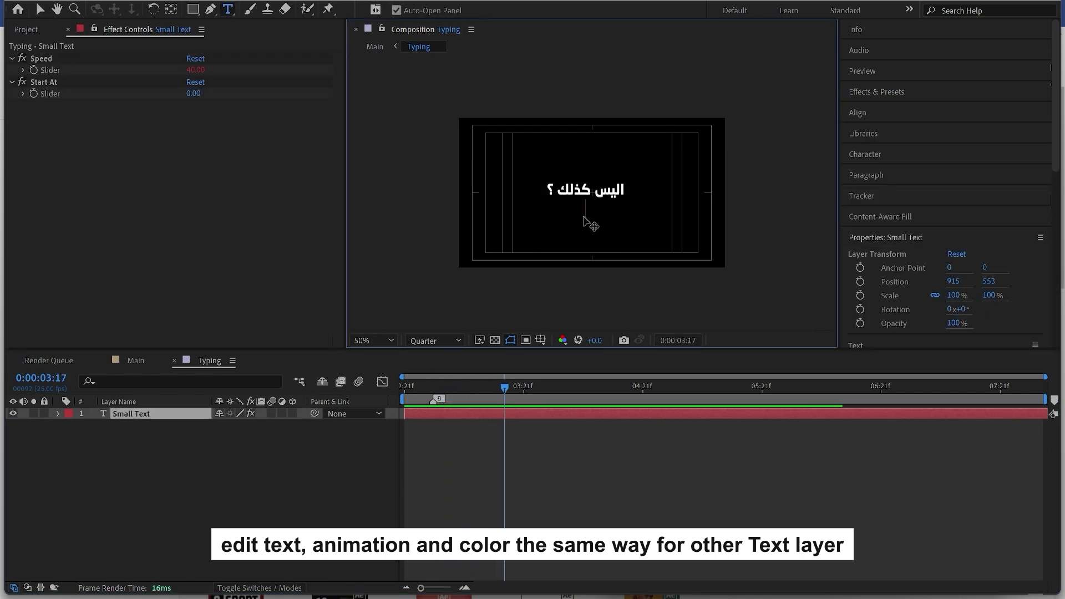
click(404, 388)
drag(402, 388, 475, 389)
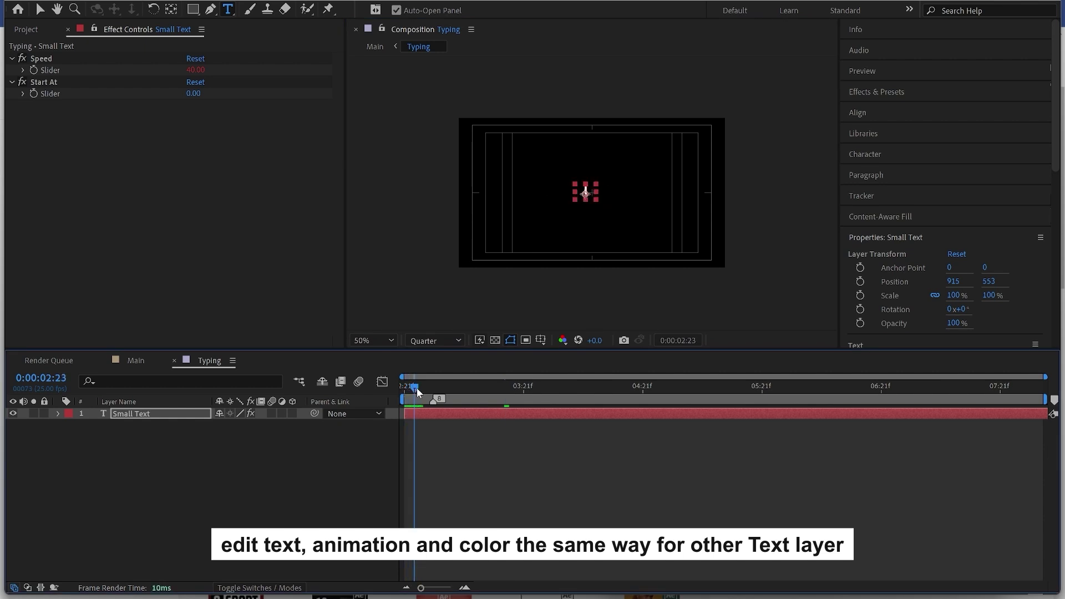
Set the Small Text typing Speed to 10 and preview the result.
click(440, 417)
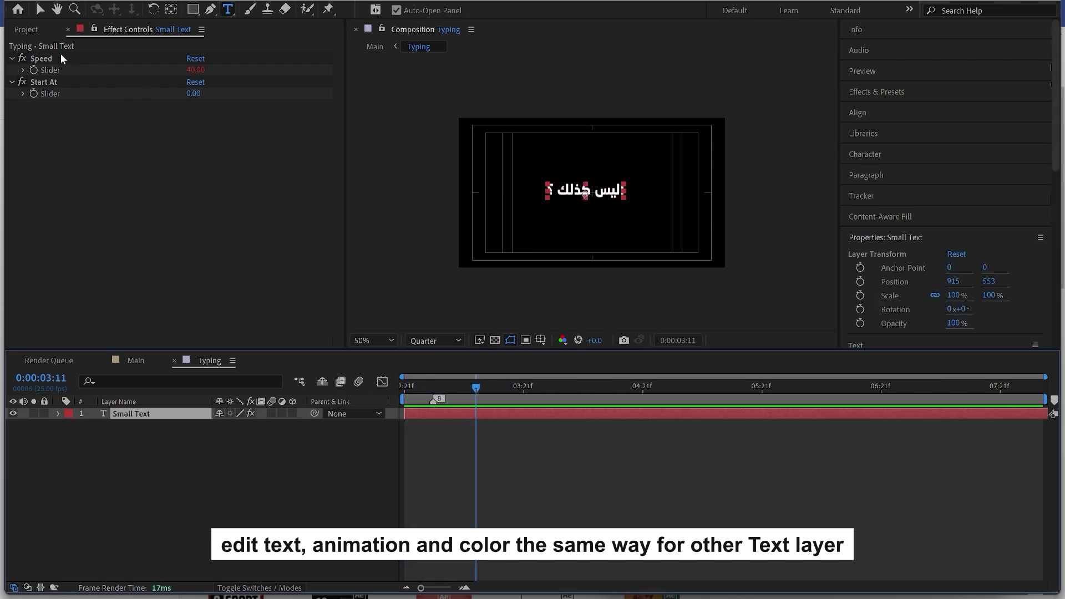
click(196, 71)
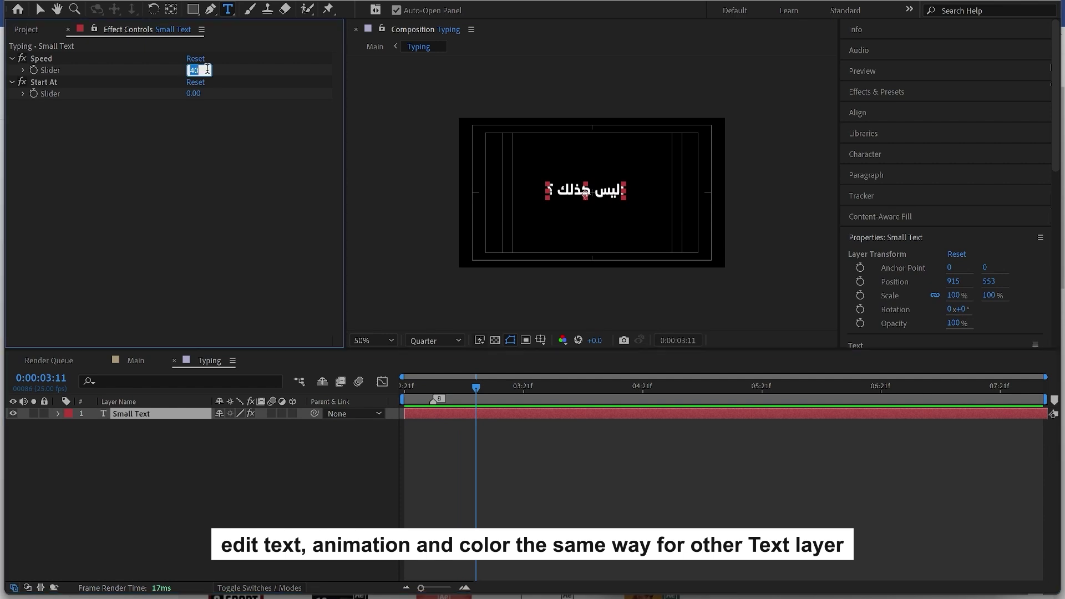
text(10)
key(Return)
drag(416, 386, 392, 388)
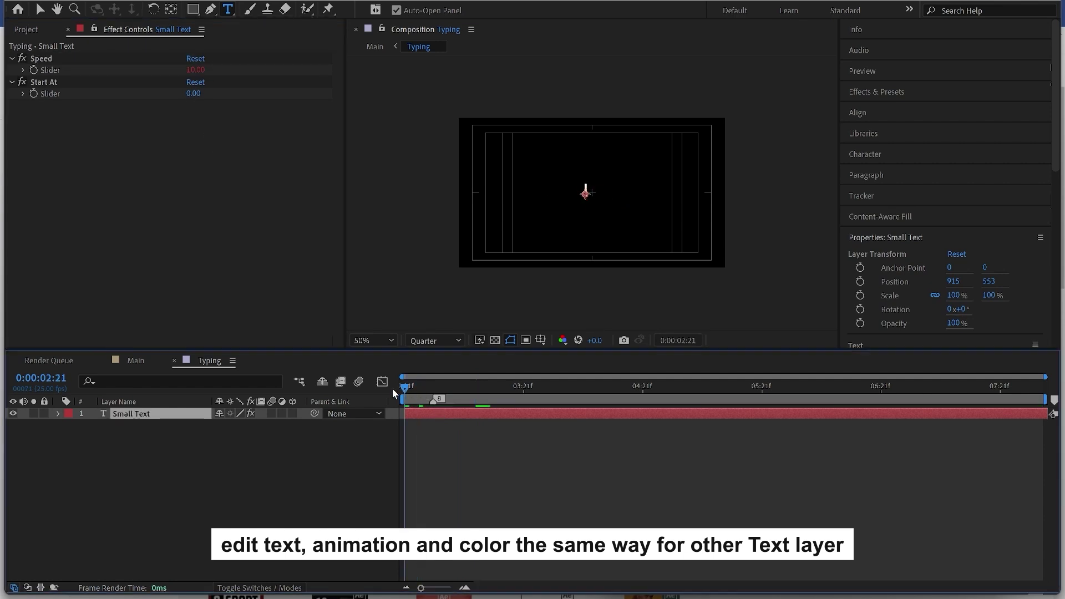
key(space)
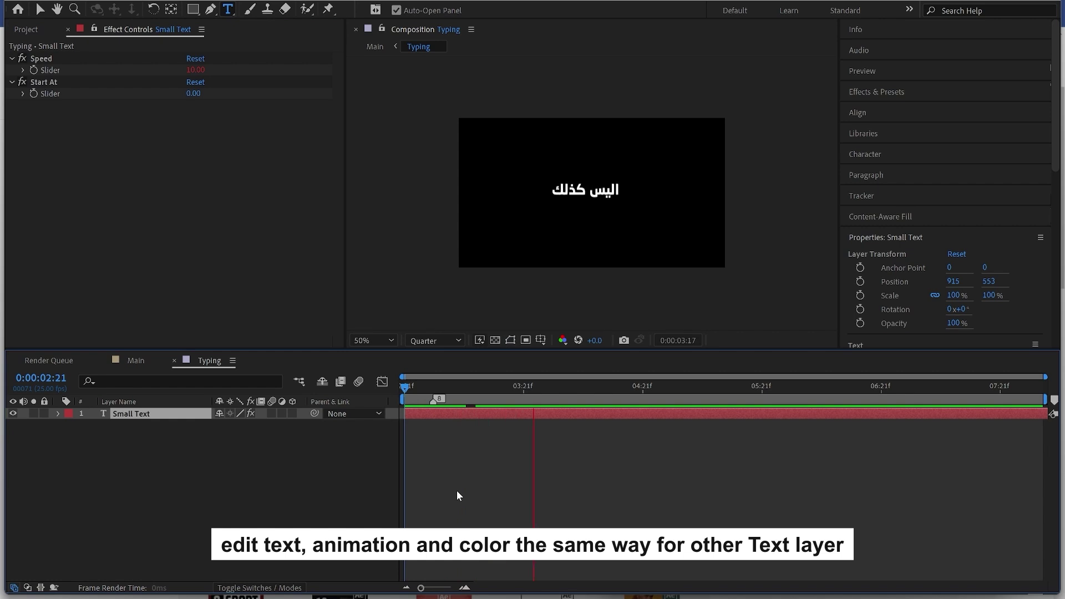
key(space)
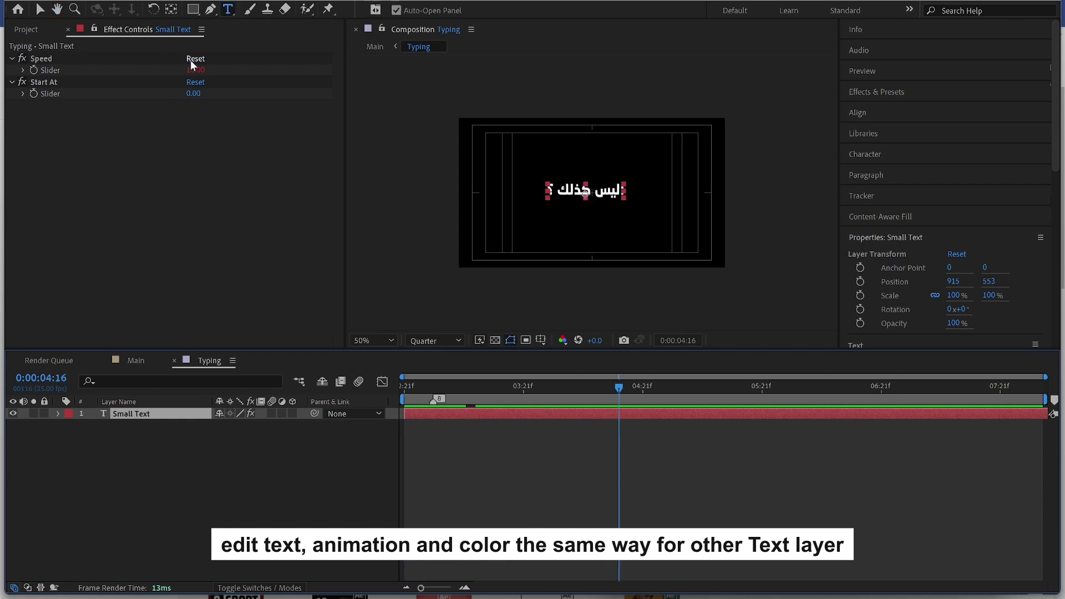
Restore the typing Speed to 40 and move back to 0:00:03:14.
click(197, 72)
key(Return)
click(422, 421)
drag(437, 388, 501, 397)
Return to Main, move to the سريعة section around 0:00:06:10 and select its layer.
click(137, 366)
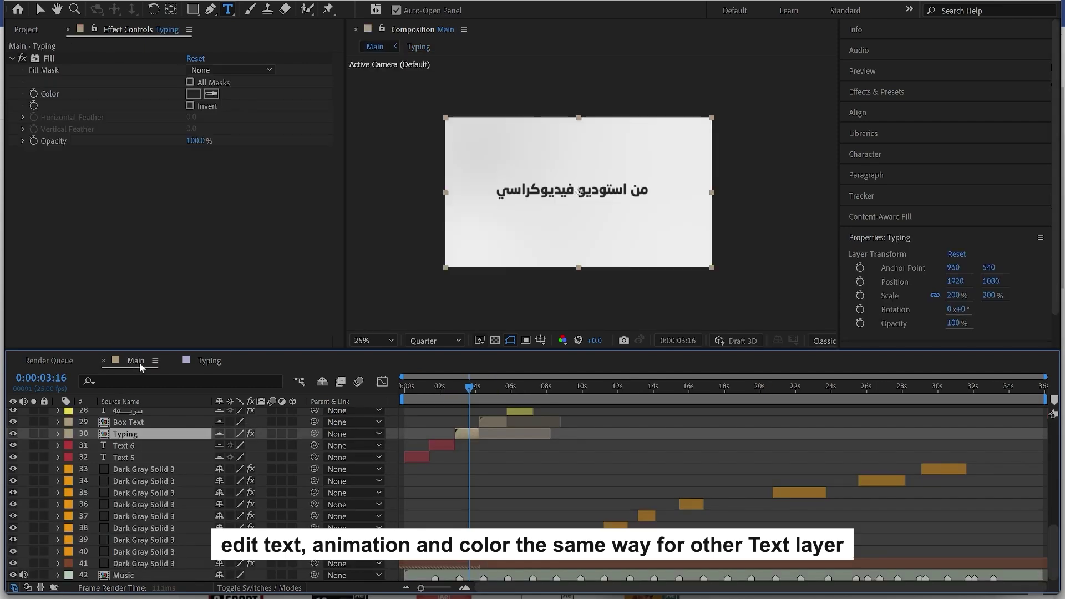
scroll(637, 471, up, 3)
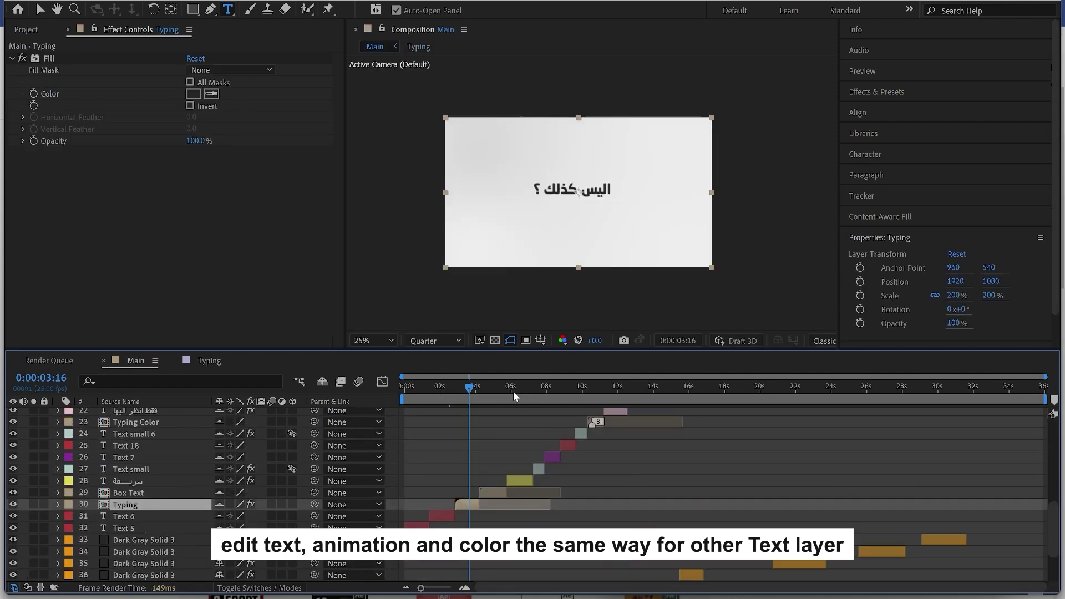
drag(519, 391, 518, 391)
click(527, 480)
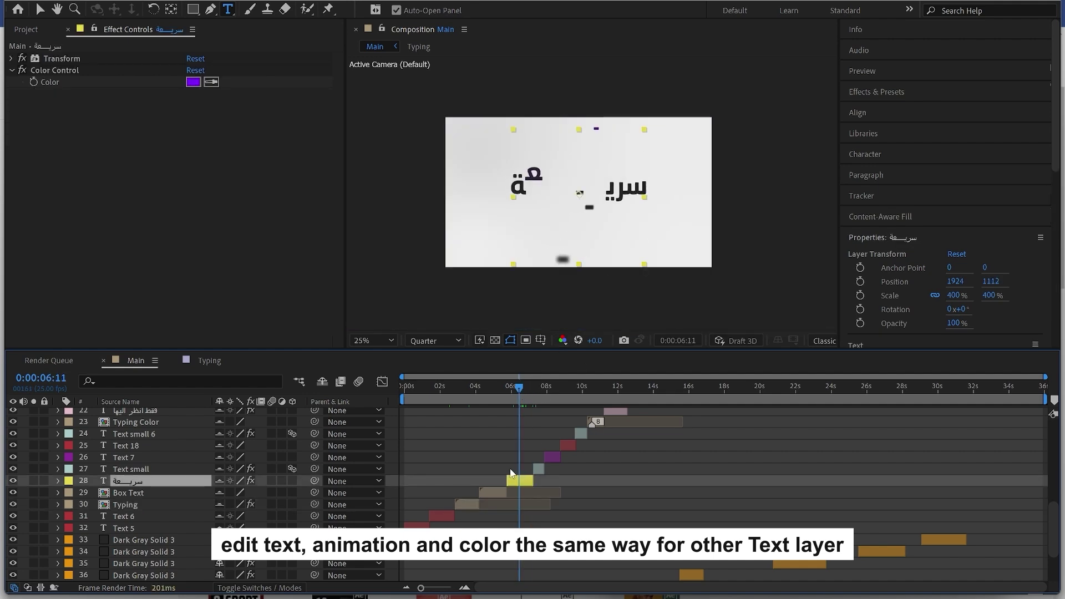
drag(511, 389, 519, 390)
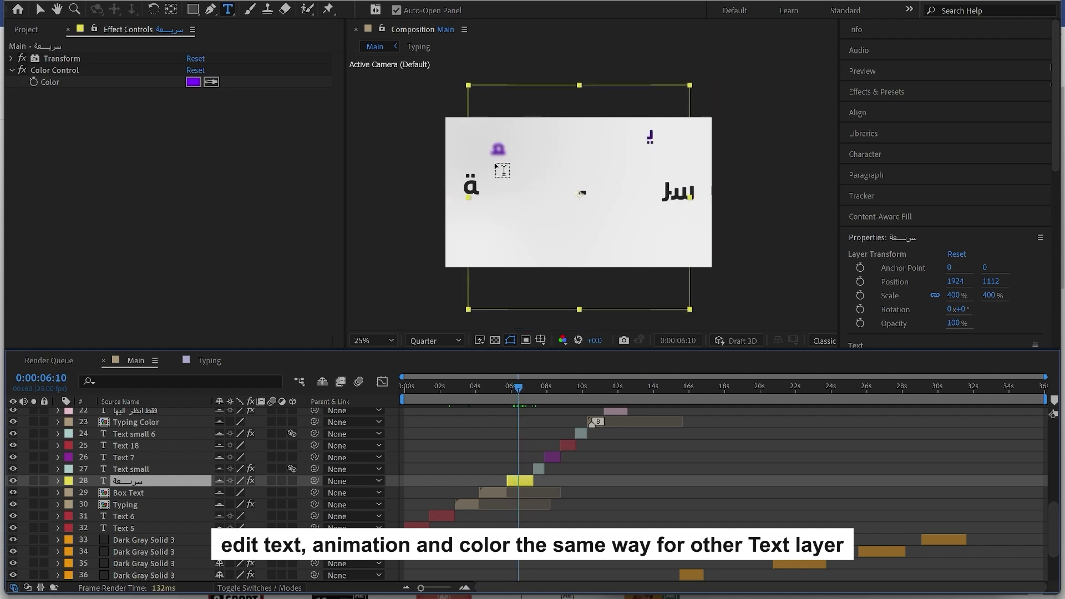
Change the سريعة Color Control to pink FF00AF, then move ahead to about ten seconds.
click(193, 82)
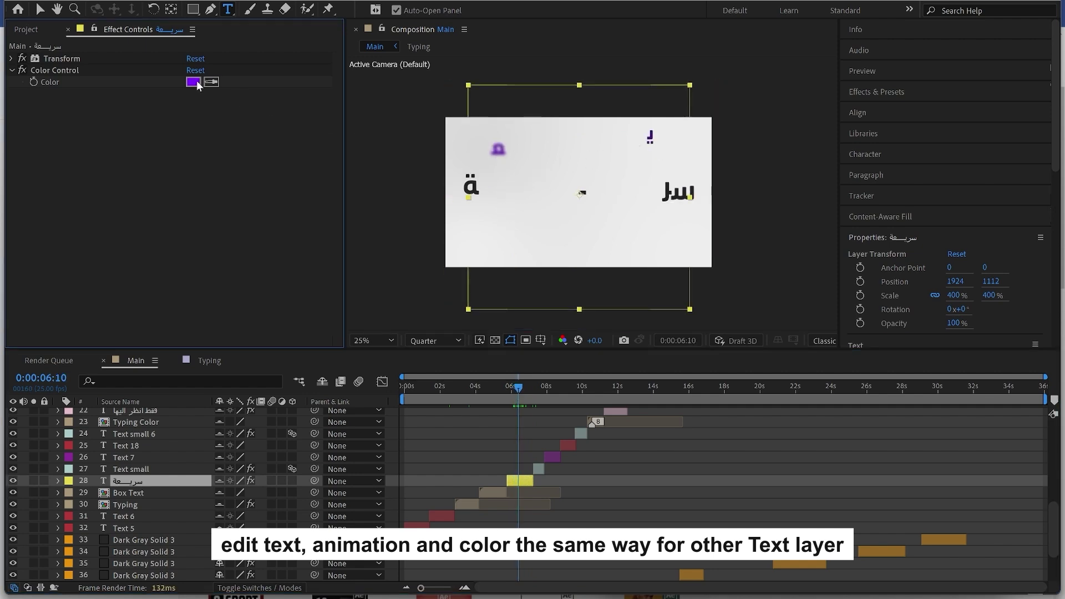
click(658, 337)
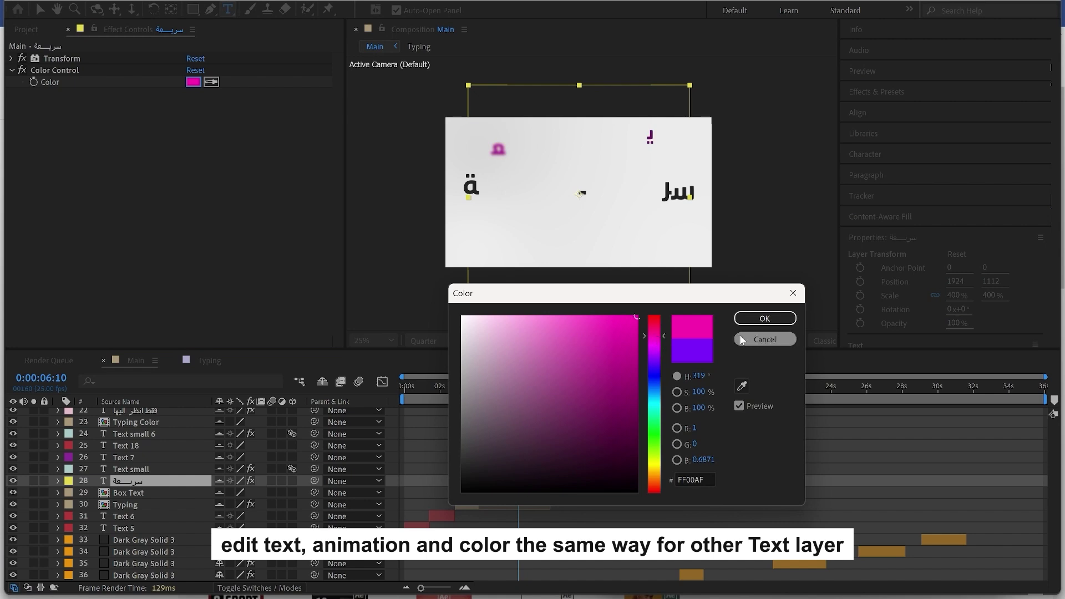
click(764, 318)
click(520, 388)
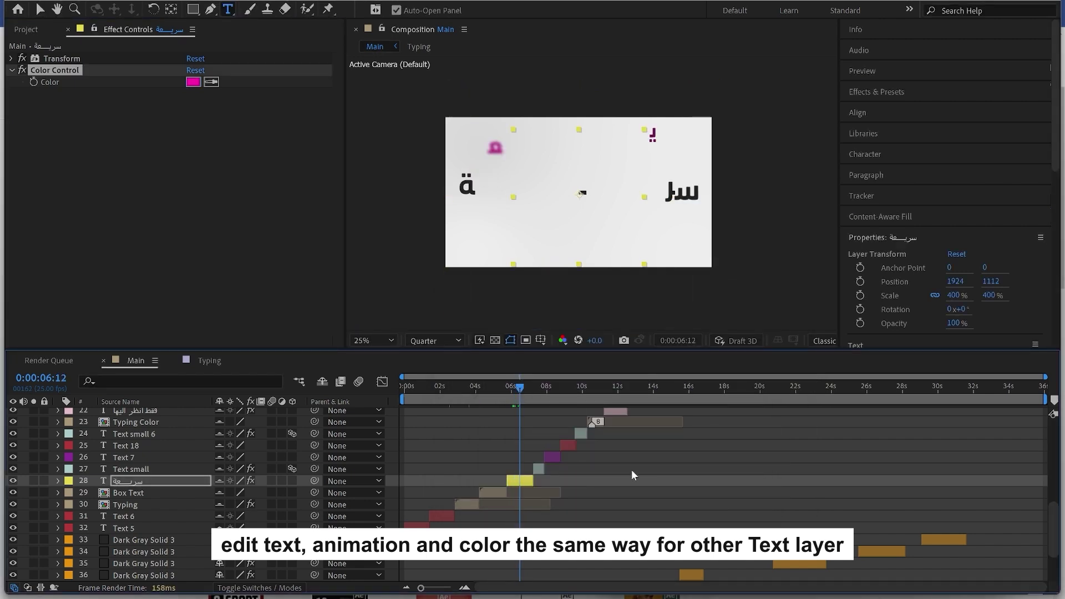
scroll(629, 472, up, 2)
click(592, 388)
drag(591, 387, 592, 387)
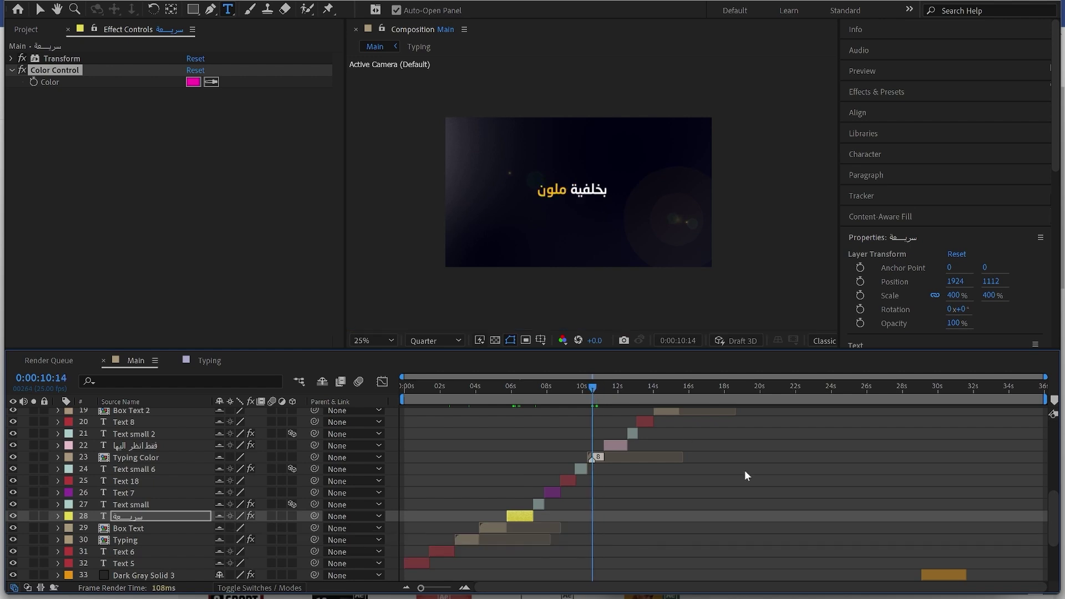
scroll(757, 479, down, 2)
scroll(757, 479, up, 2)
scroll(759, 493, down, 2)
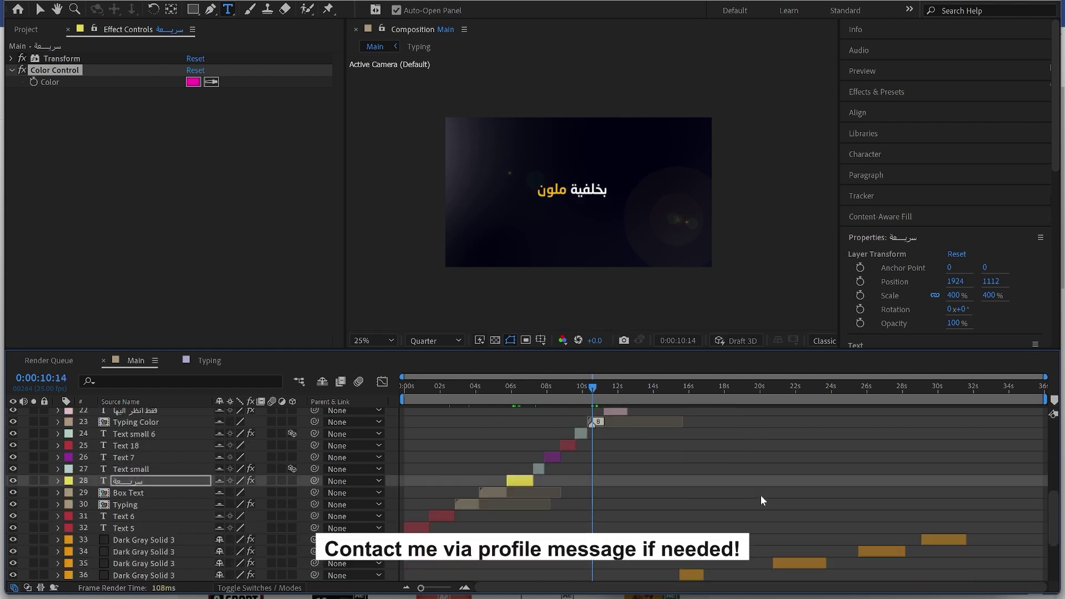
scroll(760, 495, down, 2)
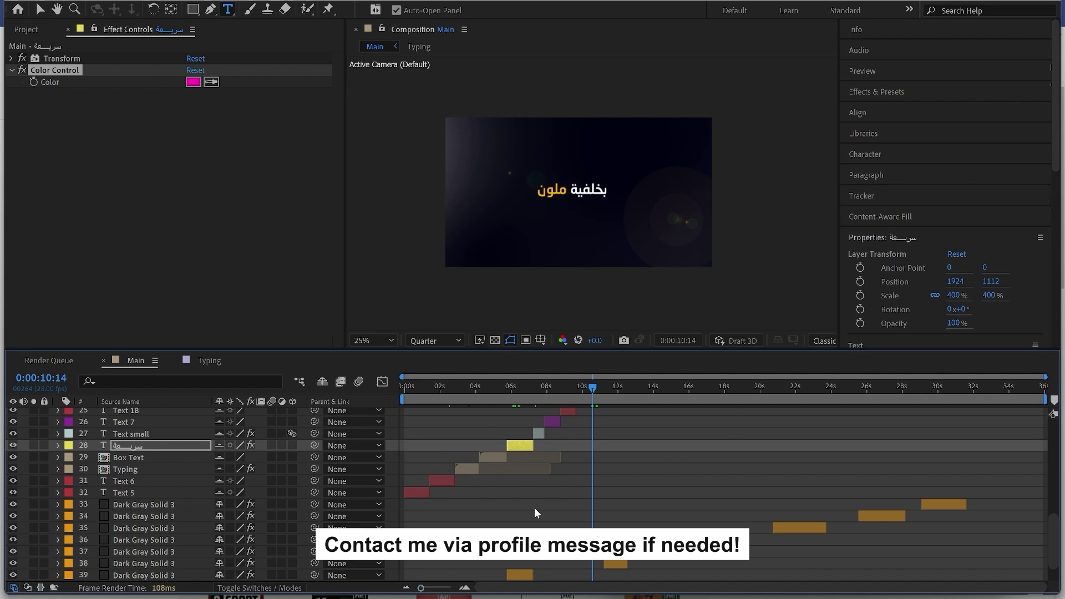
scroll(536, 512, down, 2)
click(522, 388)
Toggle the Invert effect off and on for background layer 39, then show the hidden tray icons.
click(522, 539)
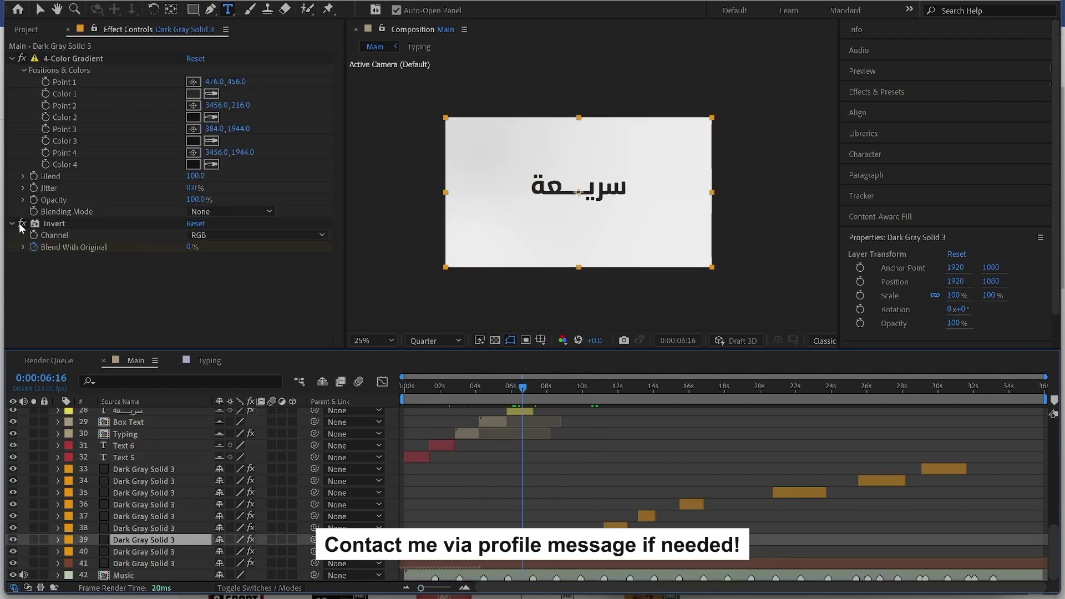
click(22, 223)
click(22, 223)
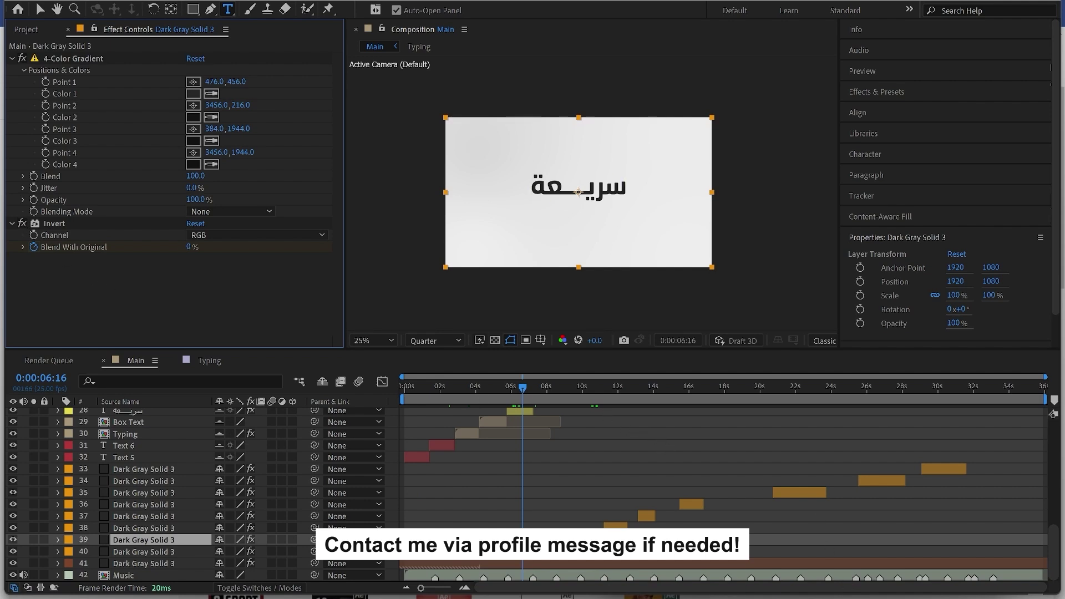
click(872, 596)
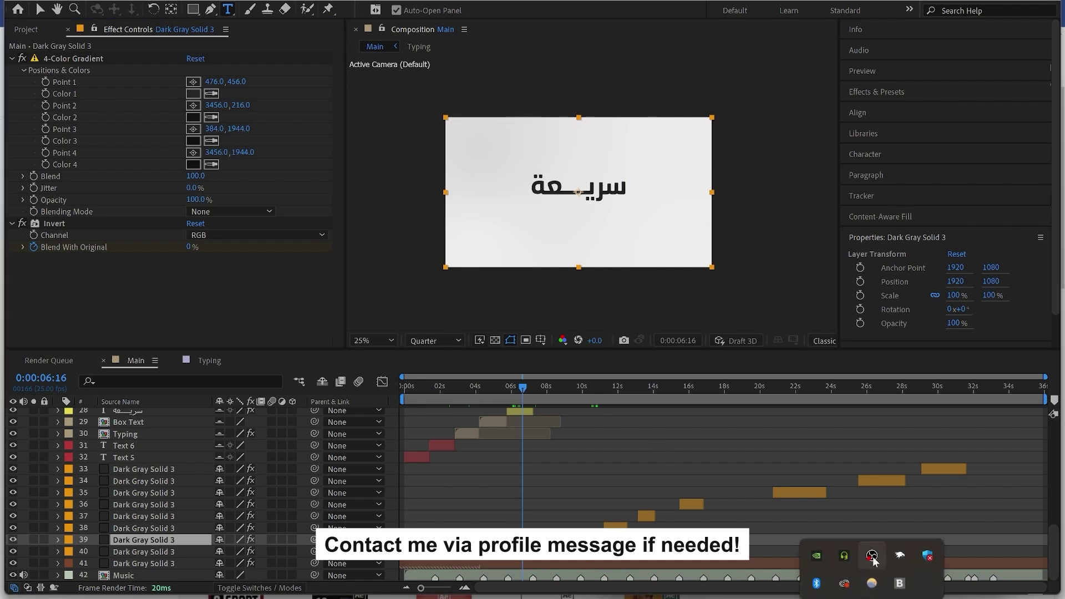